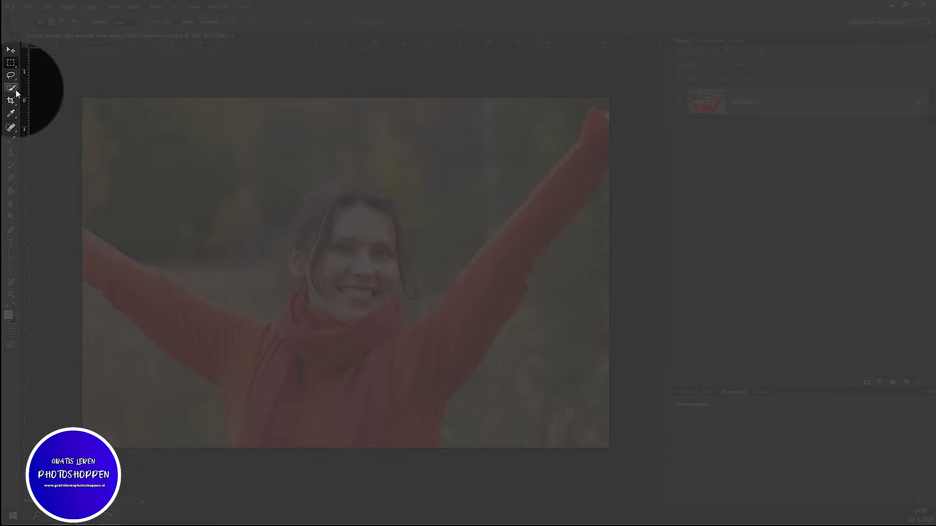
- Quick-select the left arm and sweater, subtracting the left scarf panel and neck
left_click(13, 88)
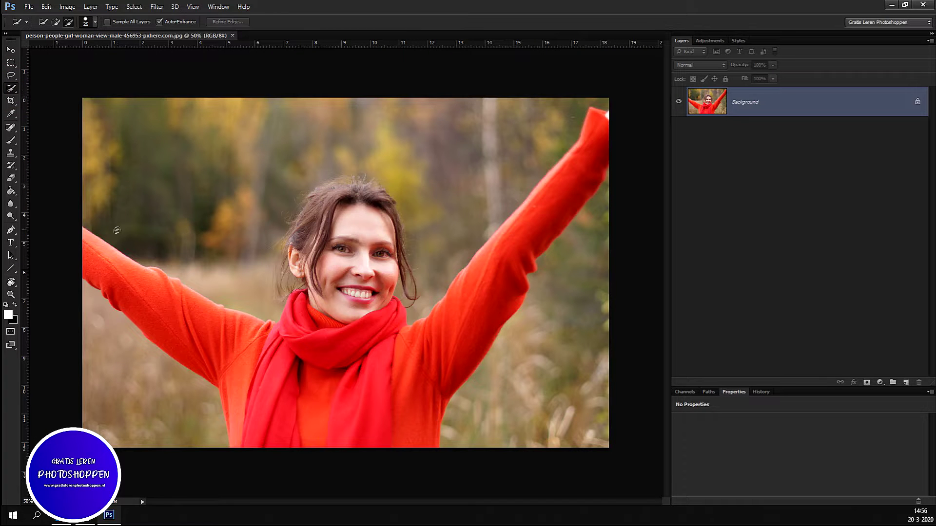
left_click_drag(85, 244, 242, 367)
mouse_move(236, 416)
left_mouse_down()
mouse_move(319, 412)
mouse_move(284, 354)
left_mouse_up()
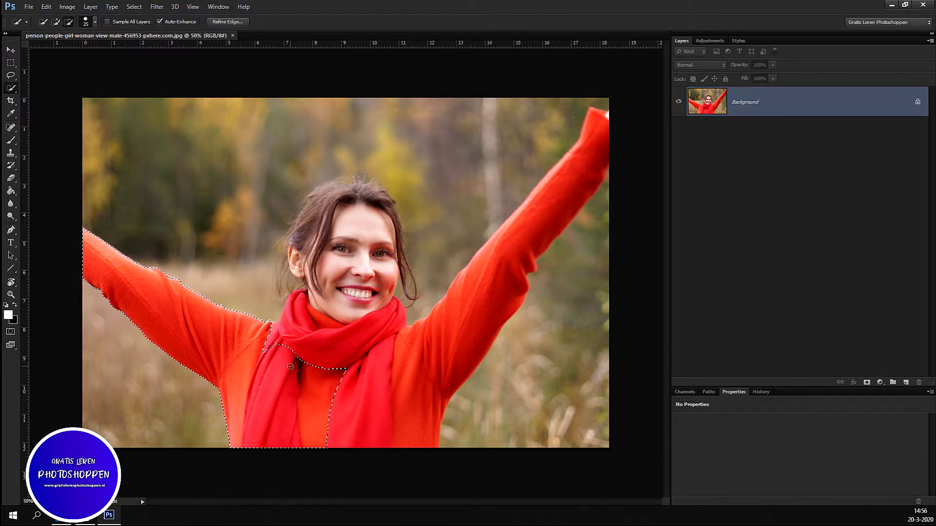
left_click_drag(292, 390, 281, 434)
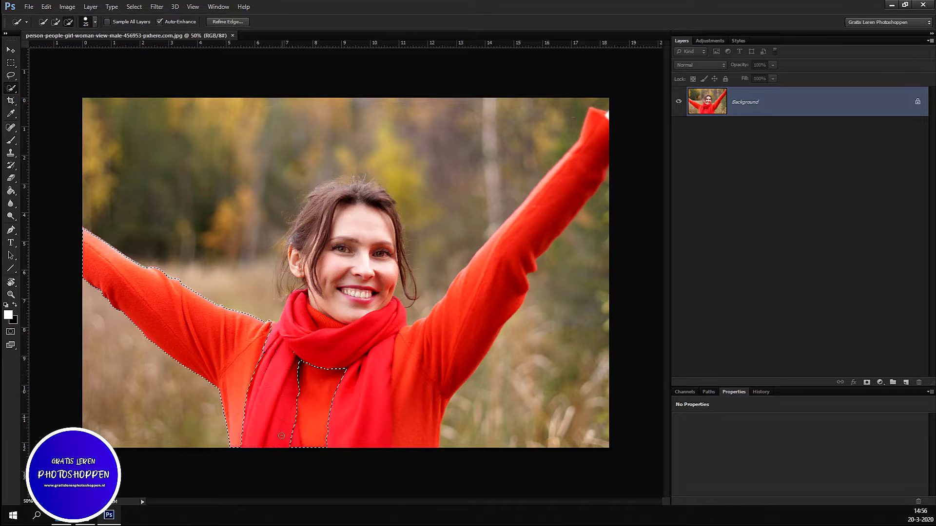
key("alt")
left_click_drag(343, 340, 316, 335)
left_click(383, 352)
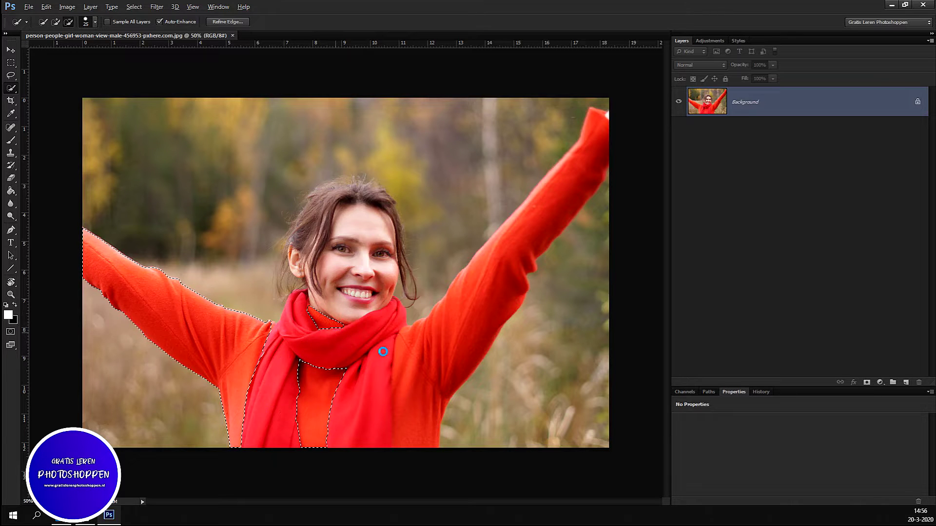
key("alt")
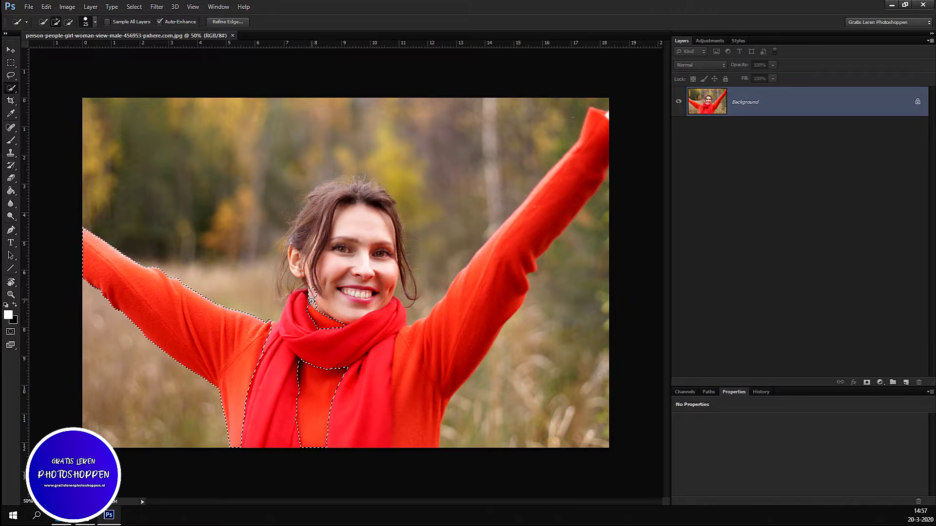
left_click(311, 298)
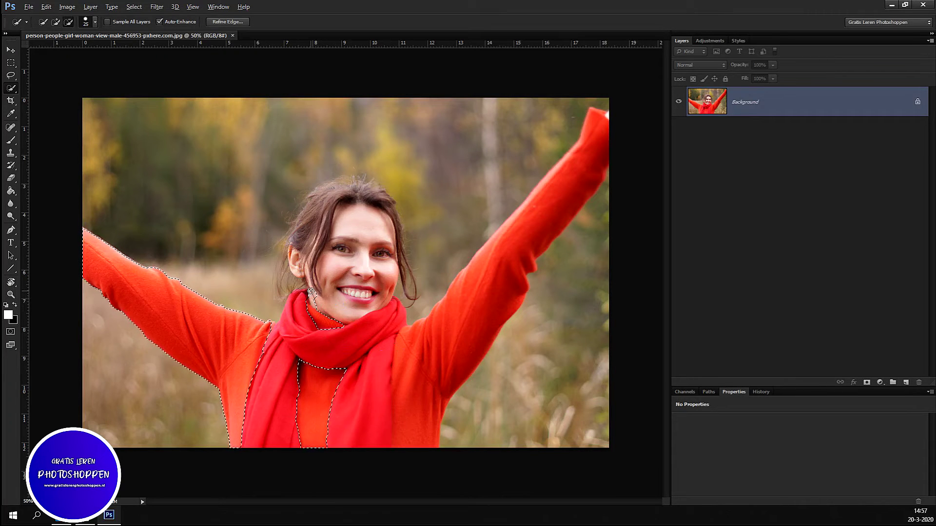
left_click(337, 293)
- Add the raised right arm and hand to the selection, excluding the right scarf panel
left_click_drag(598, 134, 475, 304)
left_click(619, 140)
left_click(620, 118)
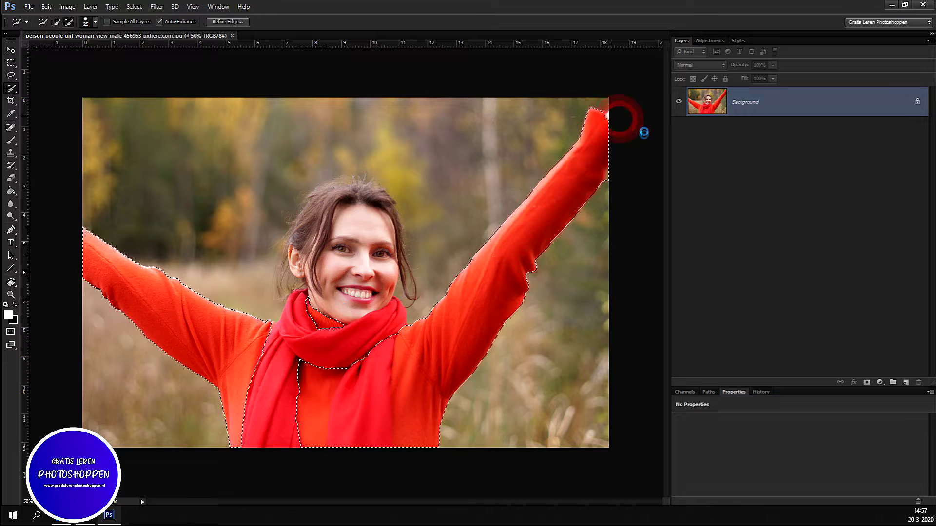
left_click_drag(400, 341, 365, 434, "alt")
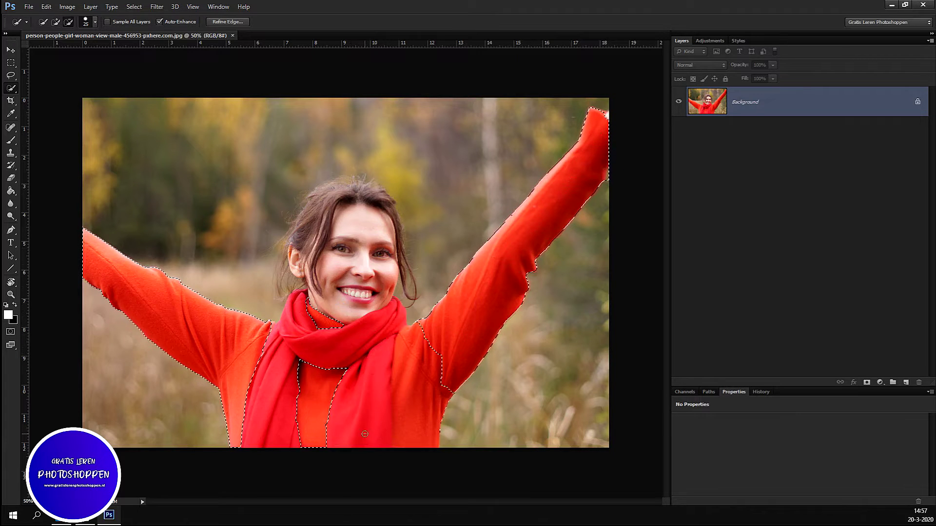
left_click_drag(424, 344, 410, 396)
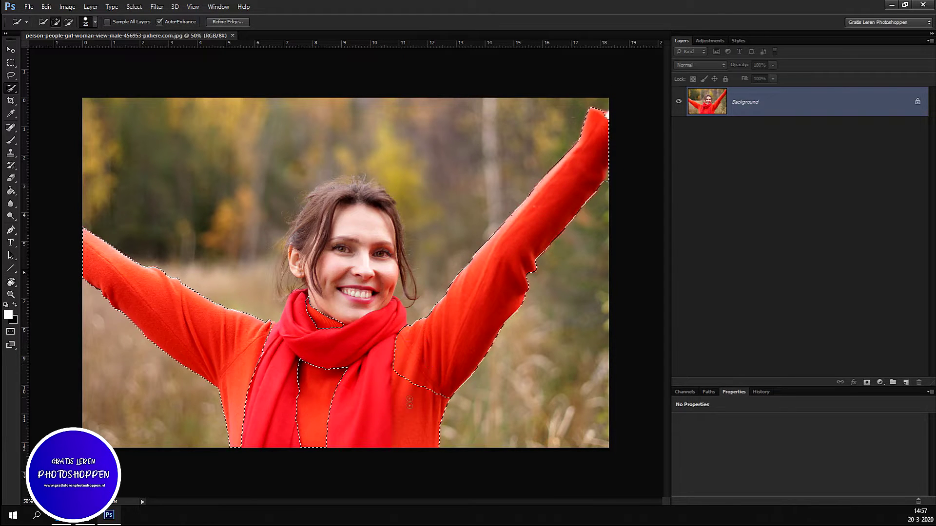
left_click_drag(382, 429, 385, 441)
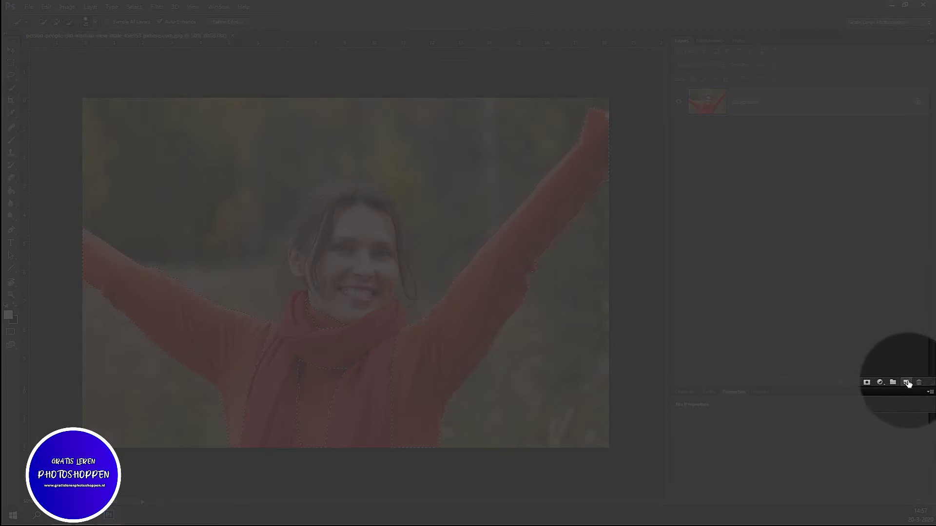
- Create Layer 1 above the Background with the Color blend mode
left_click(906, 383)
left_click(707, 65)
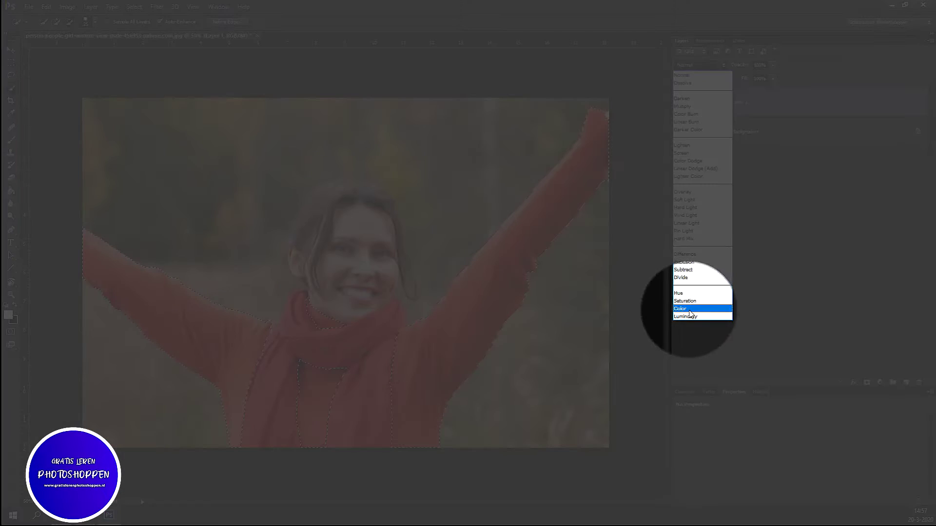
left_click(693, 309)
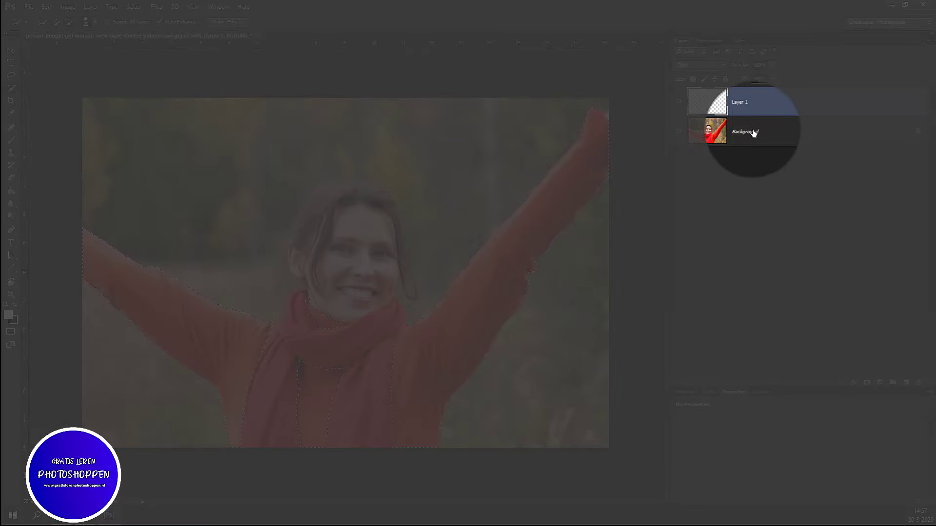
left_click(753, 133)
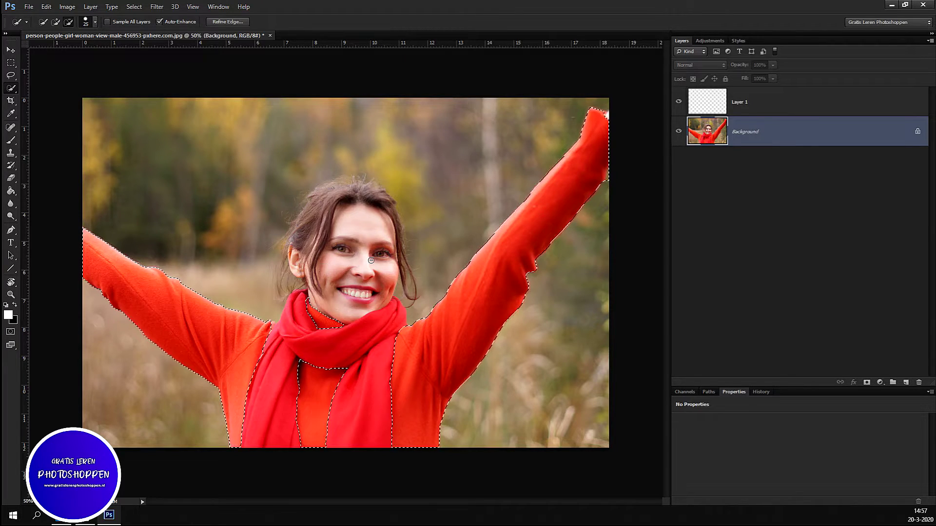
- Rotate the view about 90° so the photo lies sideways, zoom out slightly, and activate Layer 1
key("r")
left_click_drag(432, 244, 306, 175)
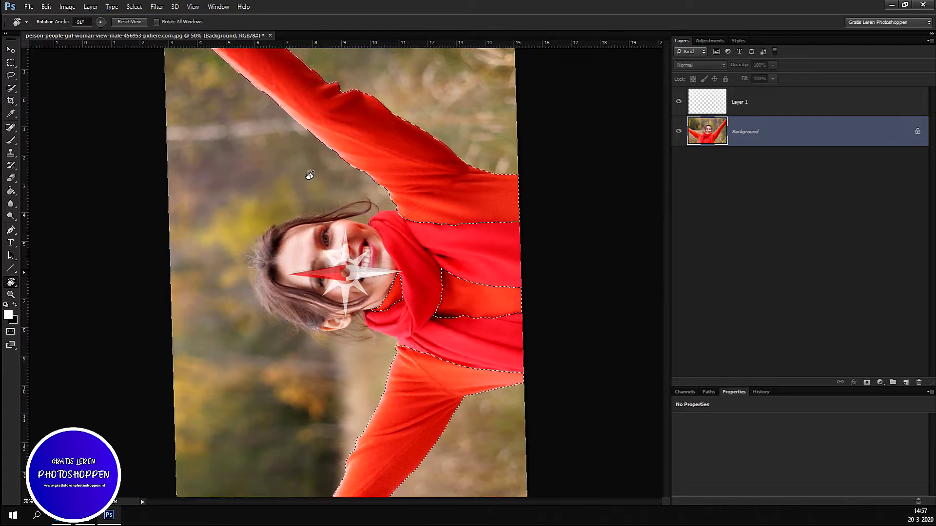
left_click_drag(306, 176, 311, 174)
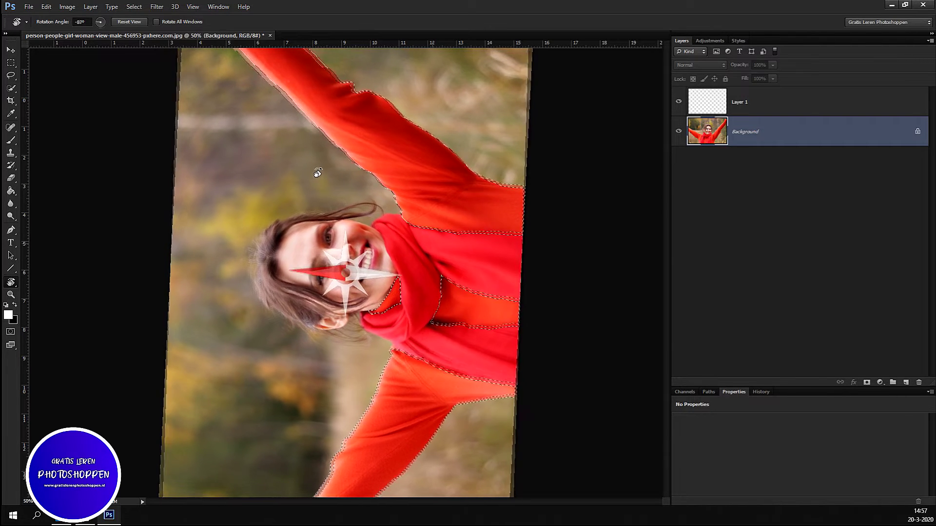
key("w")
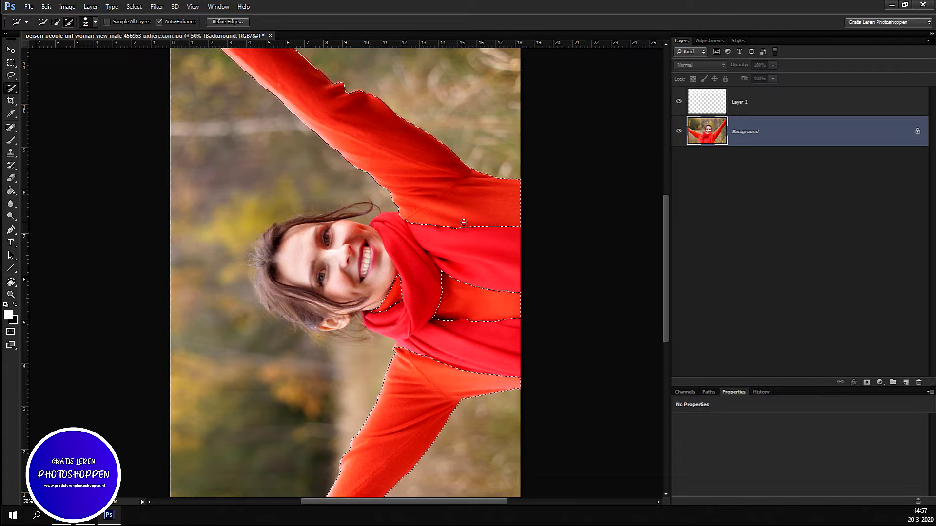
key("ctrl+minus")
key("alt")
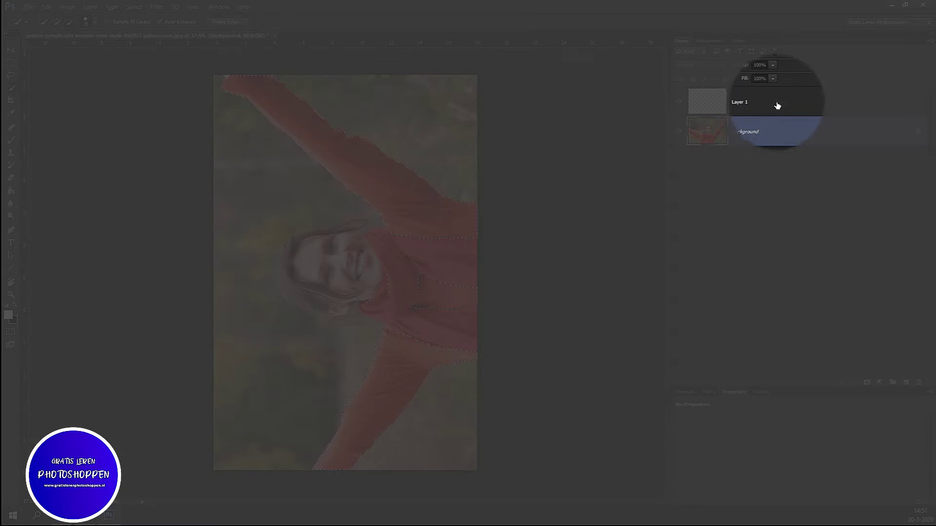
left_click(690, 100)
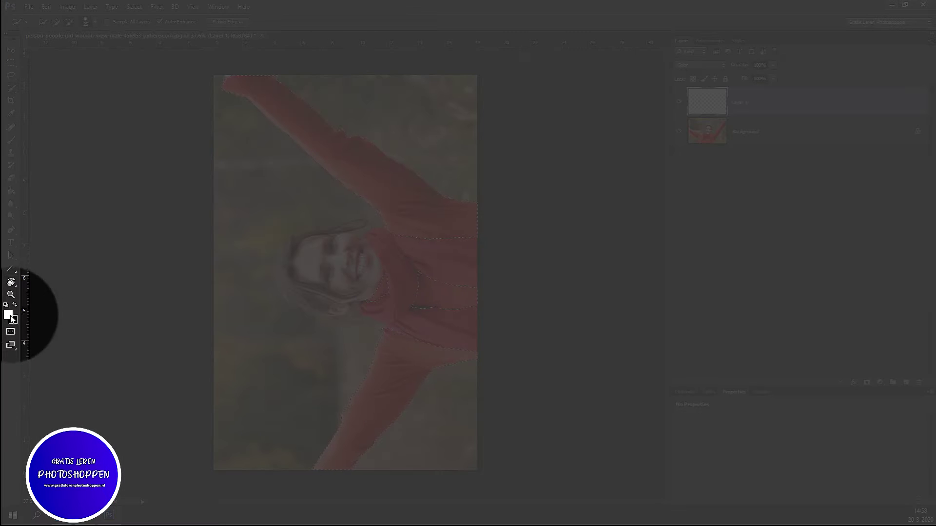
- Set the foreground colour to a fully saturated blue
left_click(9, 315)
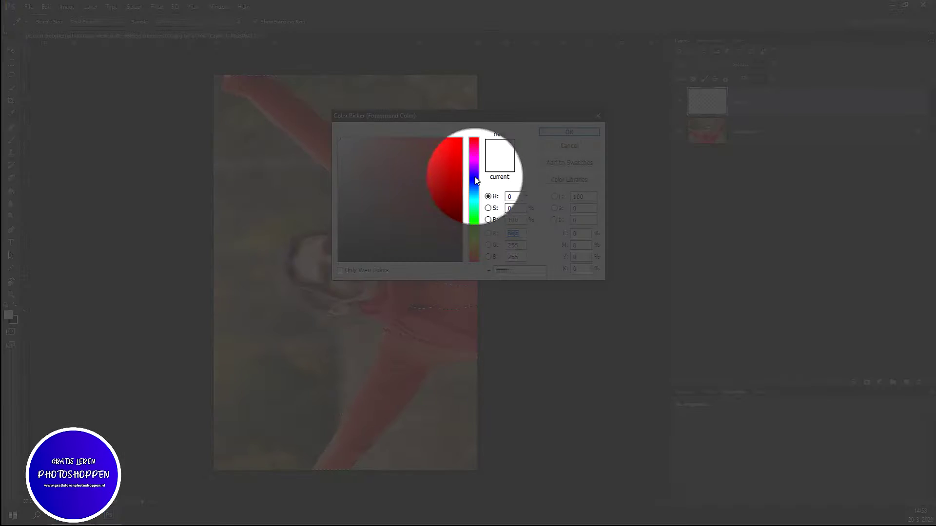
left_click_drag(473, 261, 473, 177)
left_click(461, 138)
left_click(572, 132)
key("w")
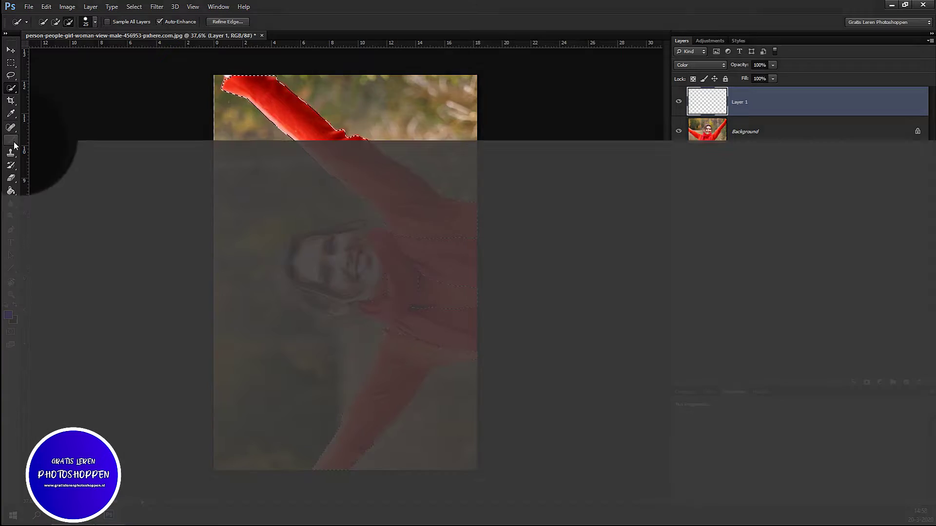
- Brush blue over the sweater's arms and waistband inside the selection on Layer 1
left_click(11, 140)
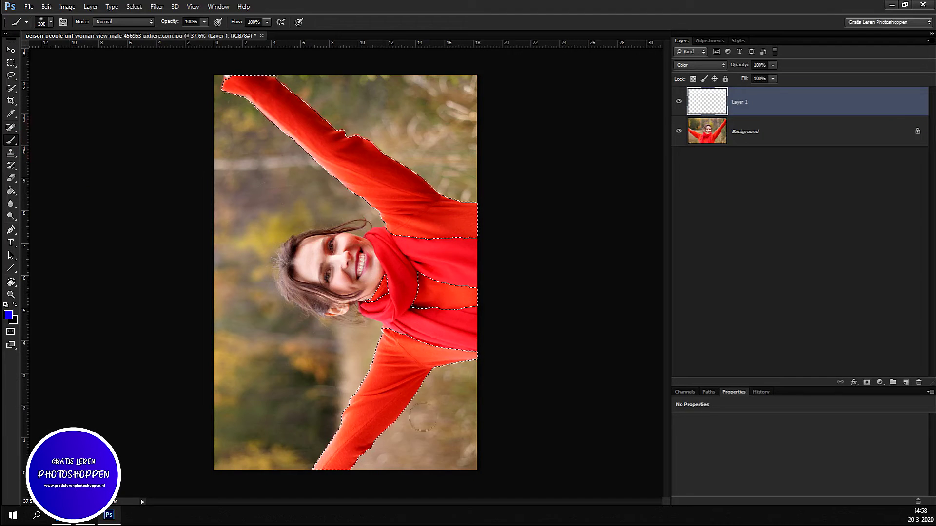
left_click_drag(368, 417, 333, 464)
left_click_drag(491, 370, 482, 252)
left_click_drag(485, 213, 371, 192)
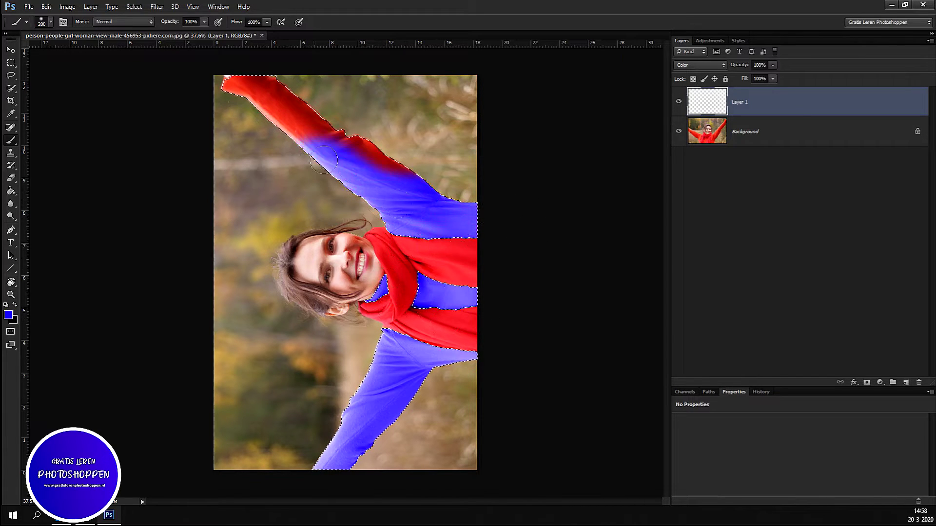
left_click_drag(229, 57, 343, 155)
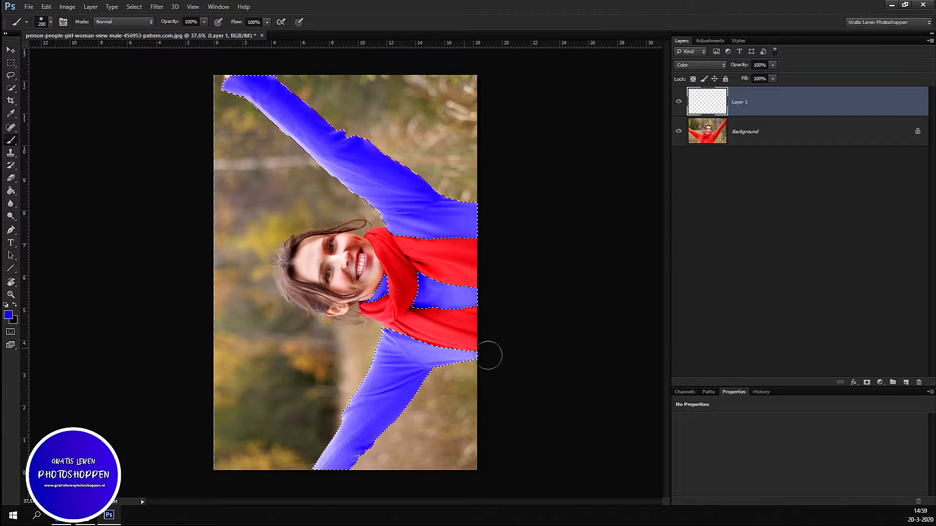
left_click(356, 376)
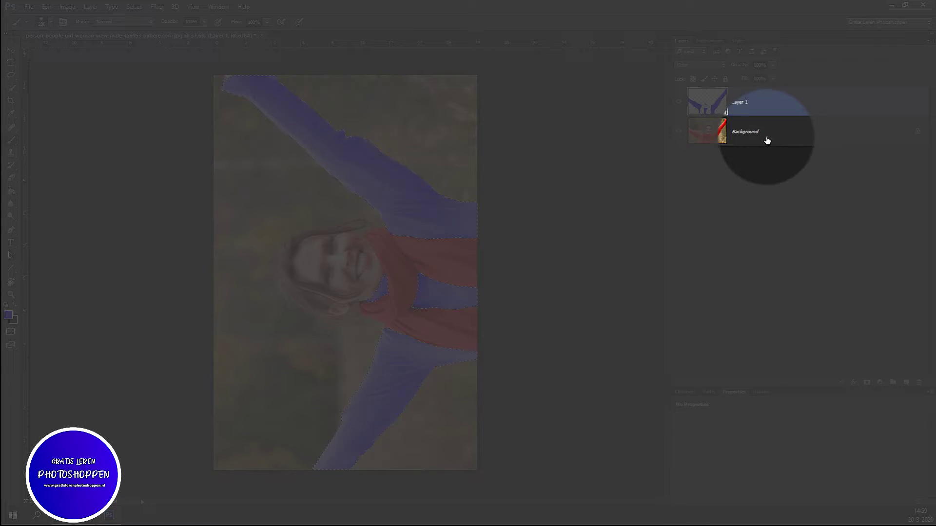
- Rotate the view back upright, undo a stray underarm stroke, and reselect Layer 1
left_click(765, 140)
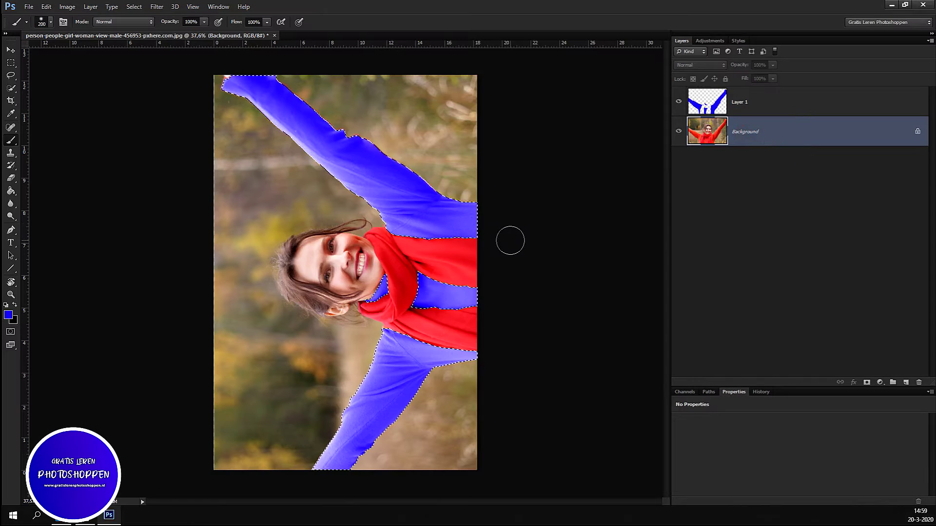
key("r")
mouse_move(464, 216)
left_mouse_down()
mouse_move(453, 385)
mouse_move(412, 414)
left_mouse_up()
key("b")
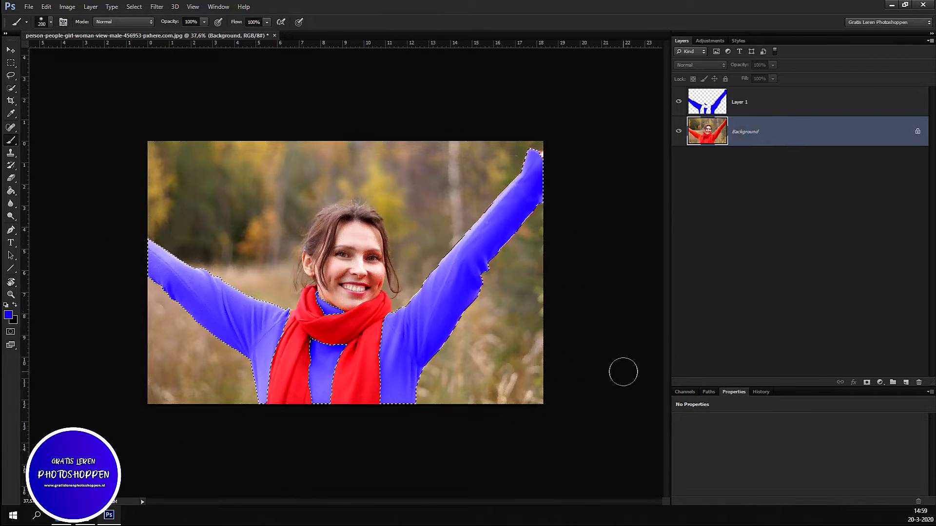
left_click_drag(469, 287, 436, 349)
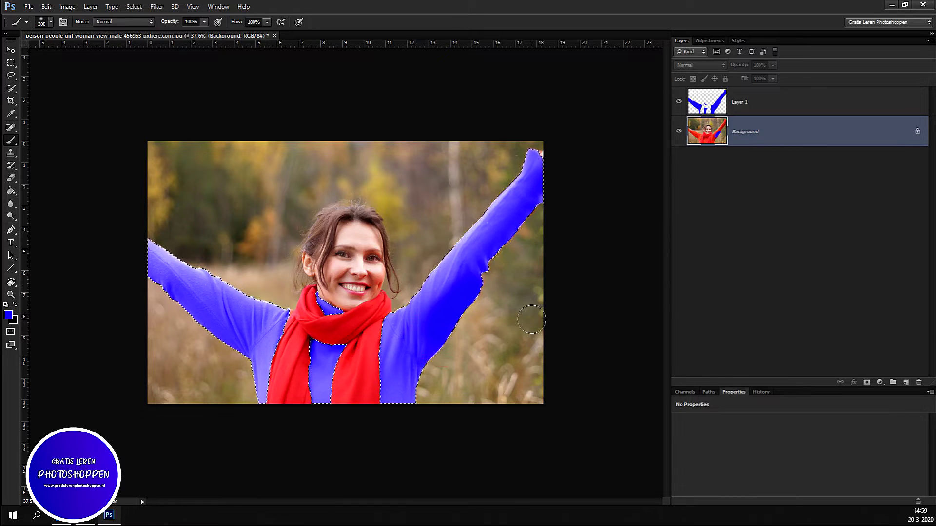
key("ctrl+z")
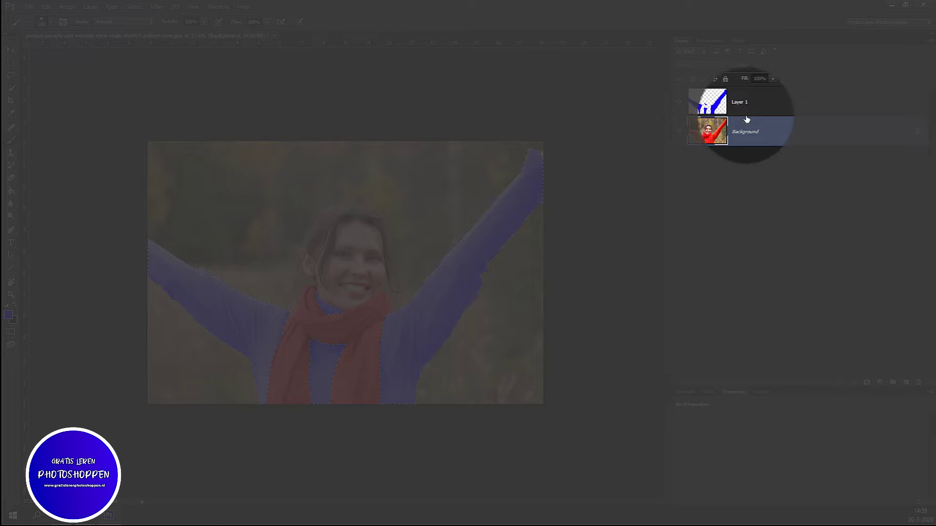
left_click(745, 103)
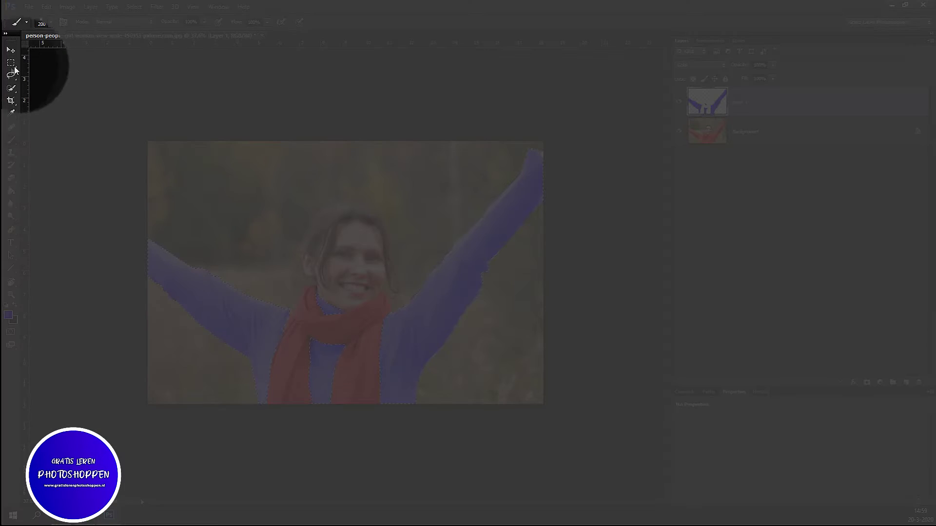
left_click(11, 63)
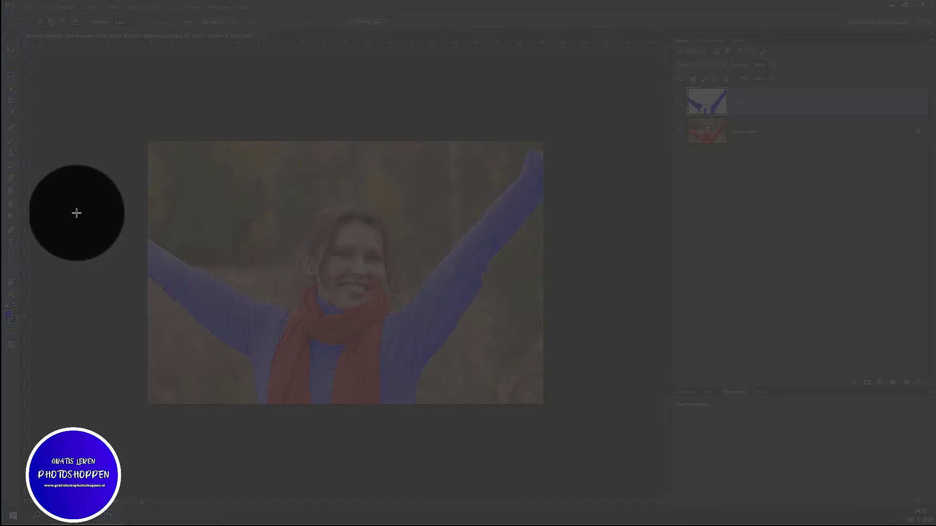
left_click(77, 211)
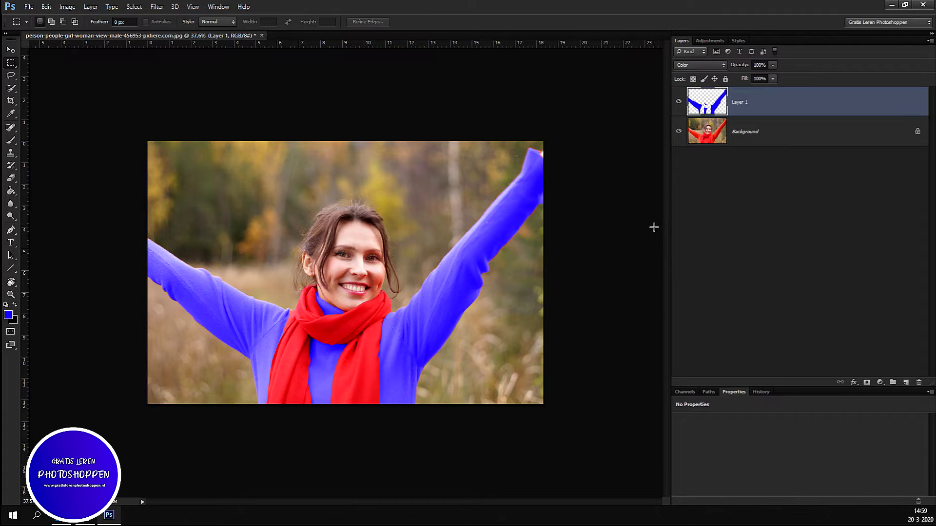
scroll(540, 283, "up", 5, "alt")
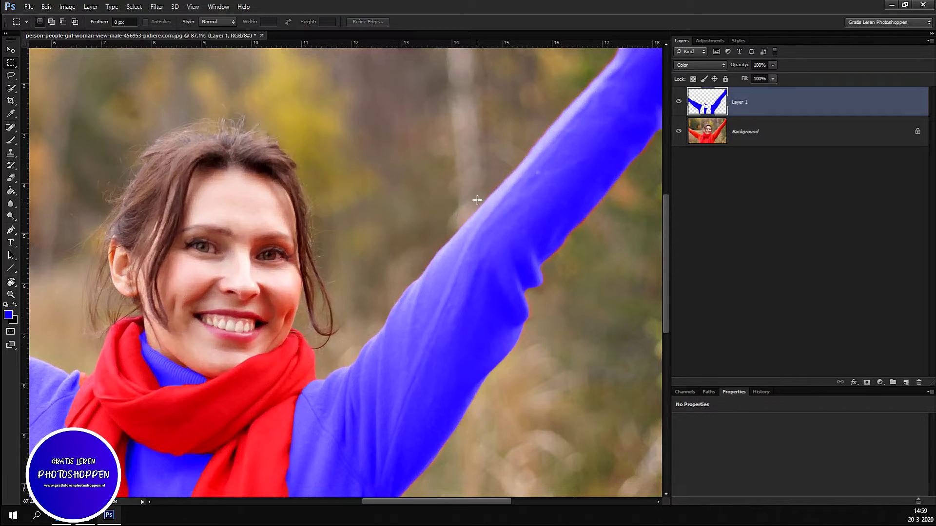
scroll(477, 199, "down", 3, "alt")
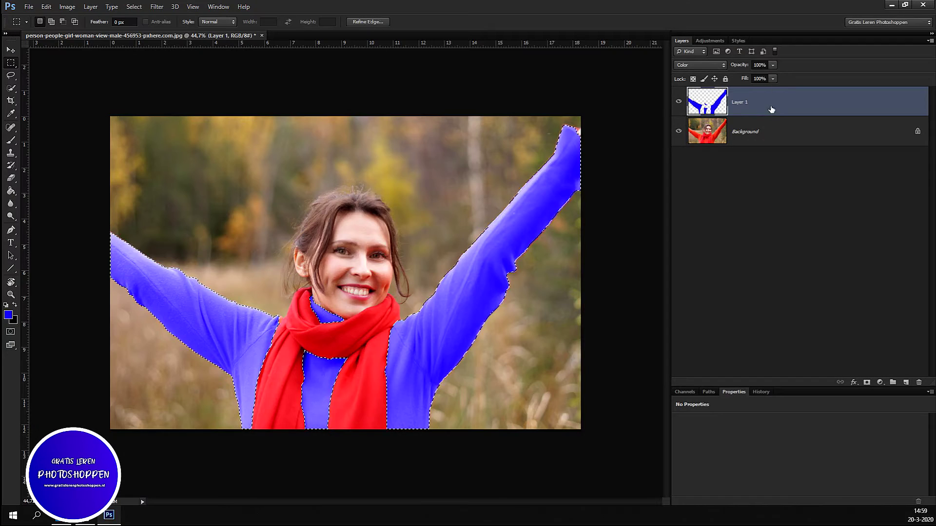
- Delete Layer 1 and expand the sweater selection slightly with Select > Modify > Expand
mouse_move(771, 109)
left_mouse_down()
mouse_move(917, 333)
mouse_move(919, 383)
left_mouse_up()
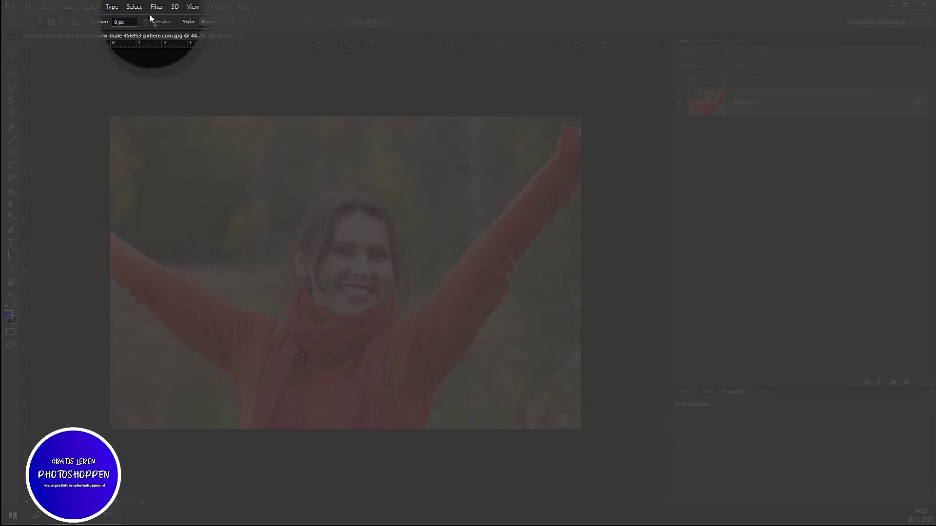
left_click(134, 7)
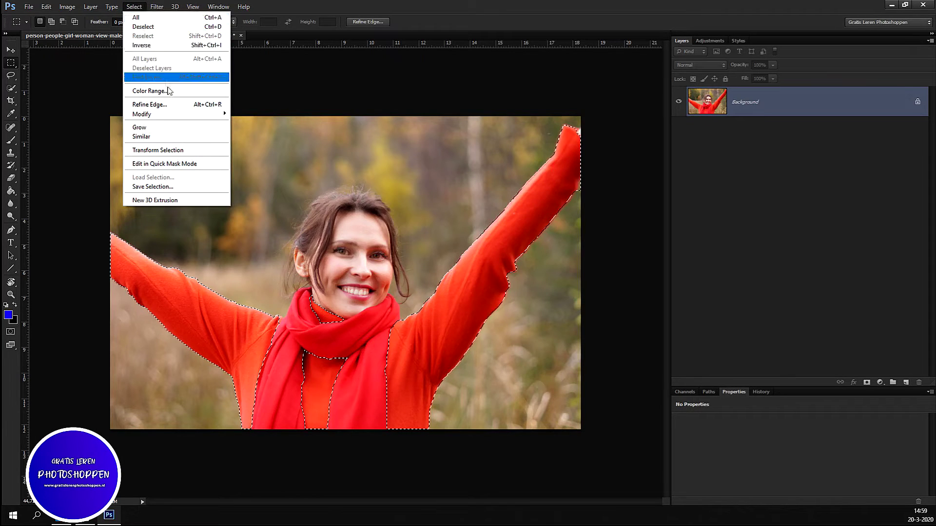
mouse_move(176, 113)
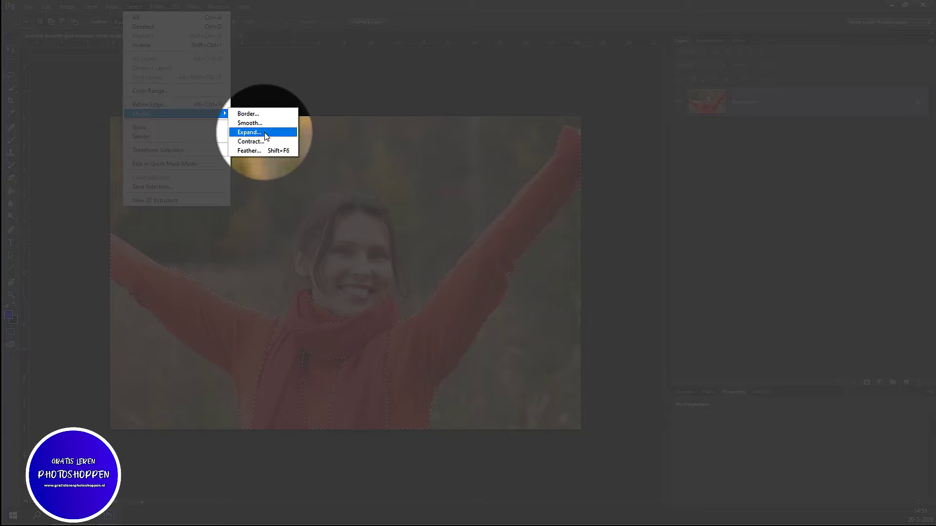
left_click(266, 132)
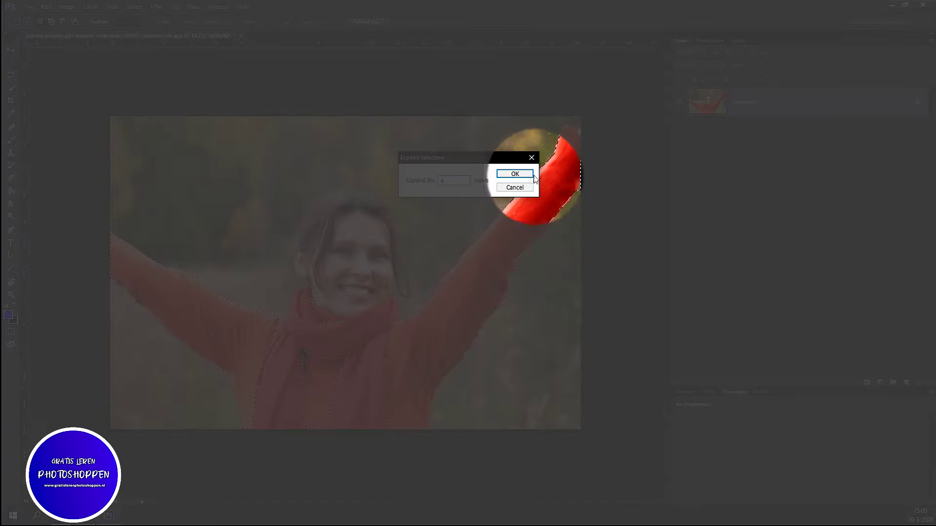
left_click(515, 173)
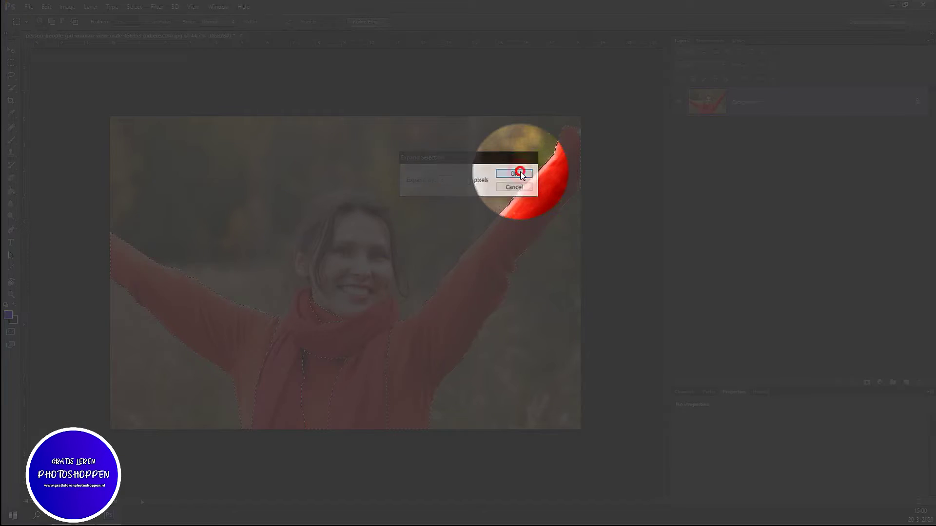
- Zoom in and back out to inspect the expanded selection edges
scroll(521, 234, "up", 2)
scroll(521, 234, "up", 3)
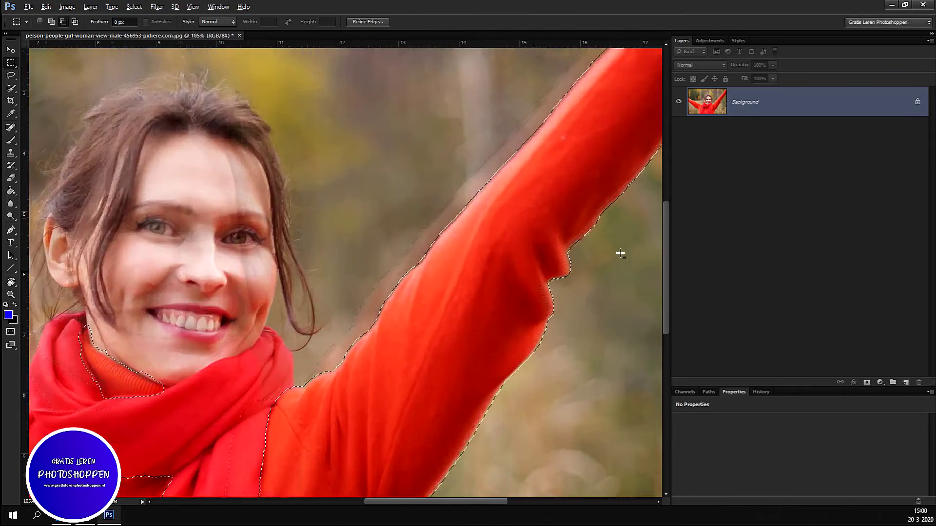
scroll(526, 219, "up", 3)
scroll(534, 199, "up", 2)
scroll(265, 153, "up", 1)
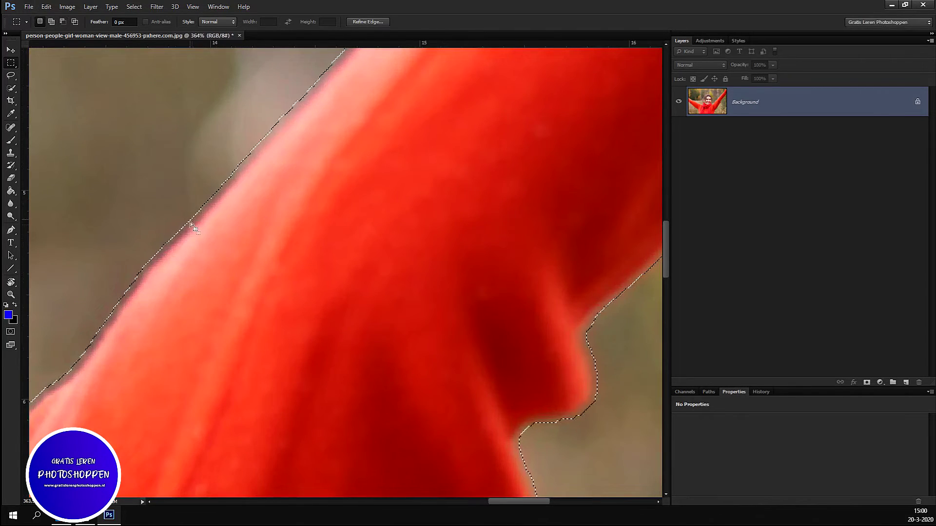
scroll(510, 208, "down", 3)
scroll(510, 208, "down", 3)
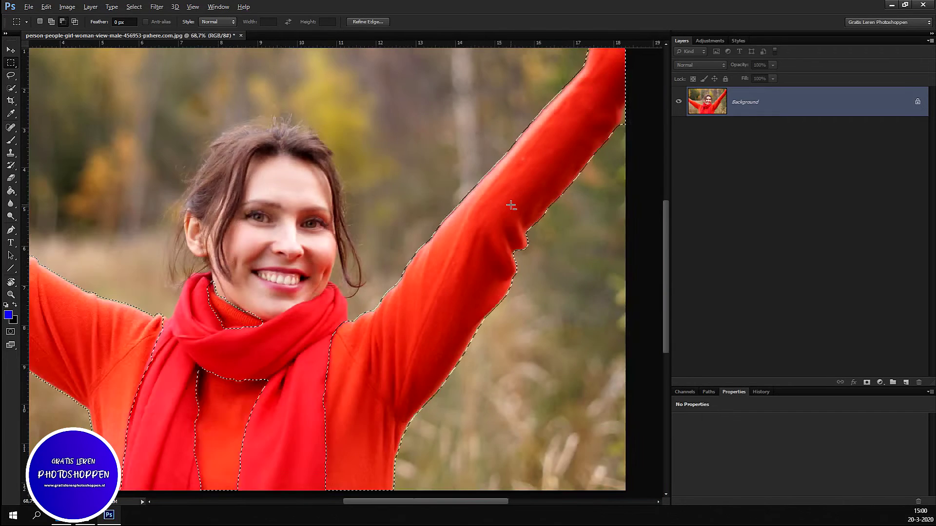
scroll(512, 205, "down", 2)
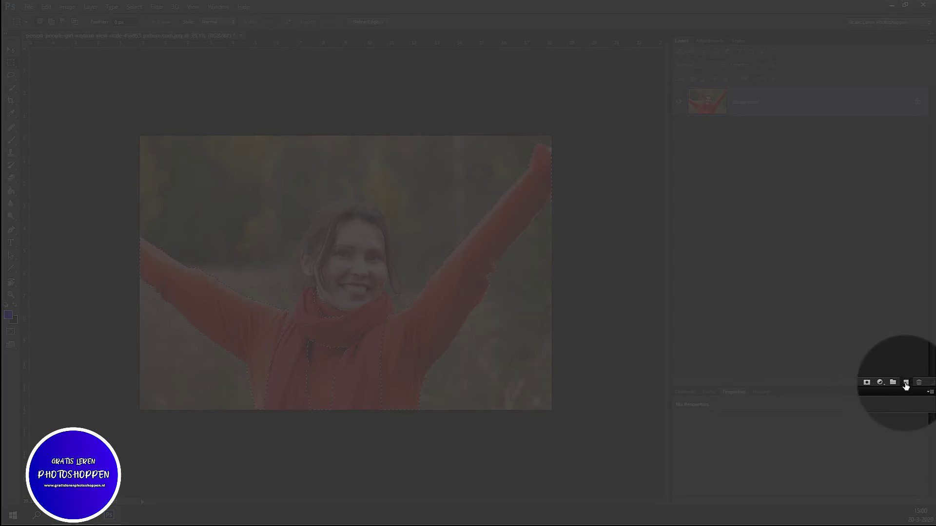
- Add a new Layer 1 using the Color blend mode above the Background
left_click(906, 383)
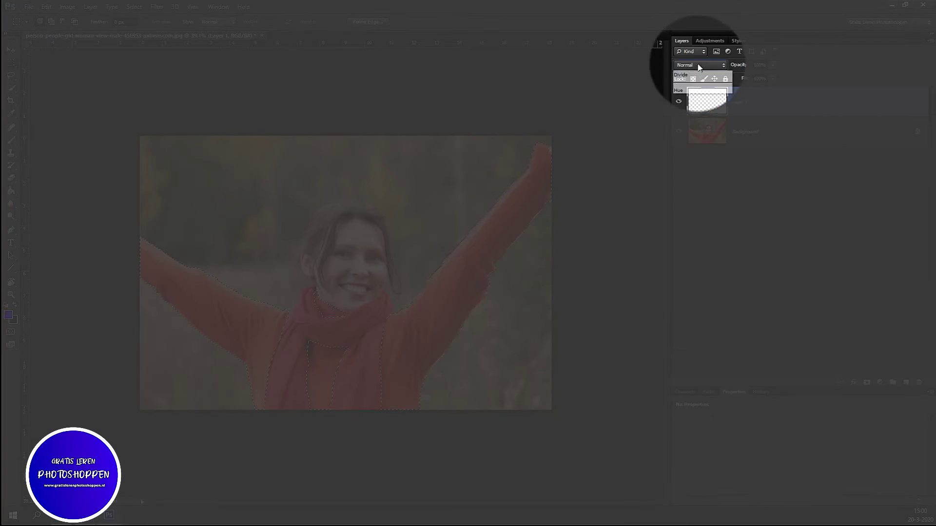
left_click(699, 64)
key("Escape")
left_click(776, 128)
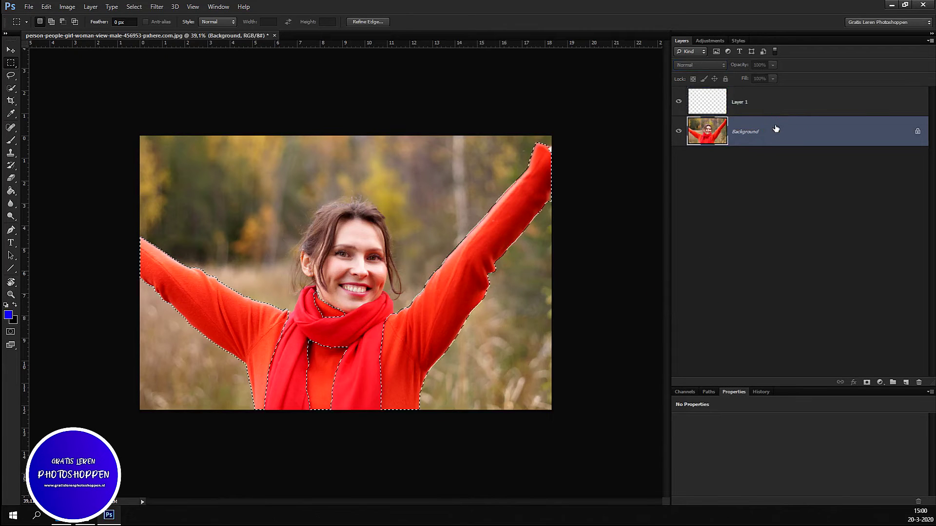
- Turn the view sideways and make the Color-mode Layer 1 active
key("r")
mouse_move(449, 205)
left_mouse_down()
mouse_move(361, 144)
mouse_move(255, 141)
left_mouse_up()
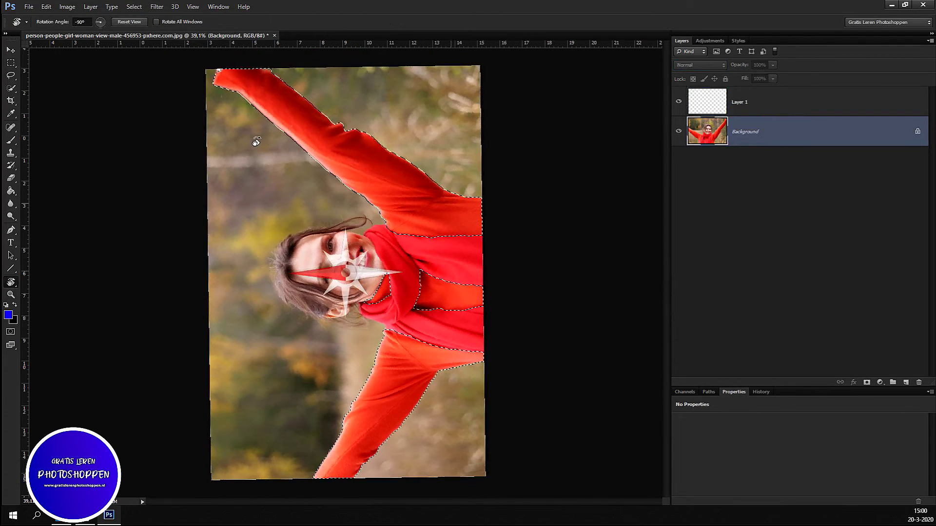
key("m")
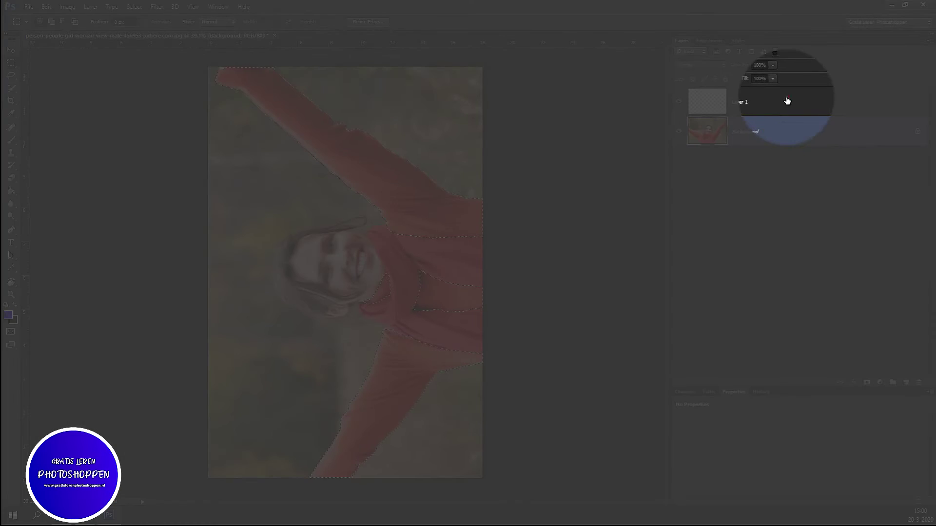
left_click(786, 101)
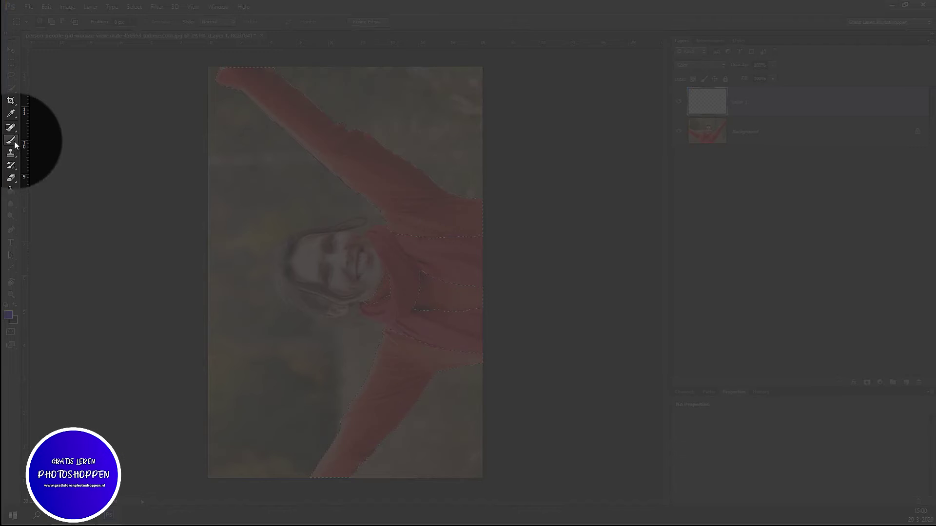
right_click(14, 145)
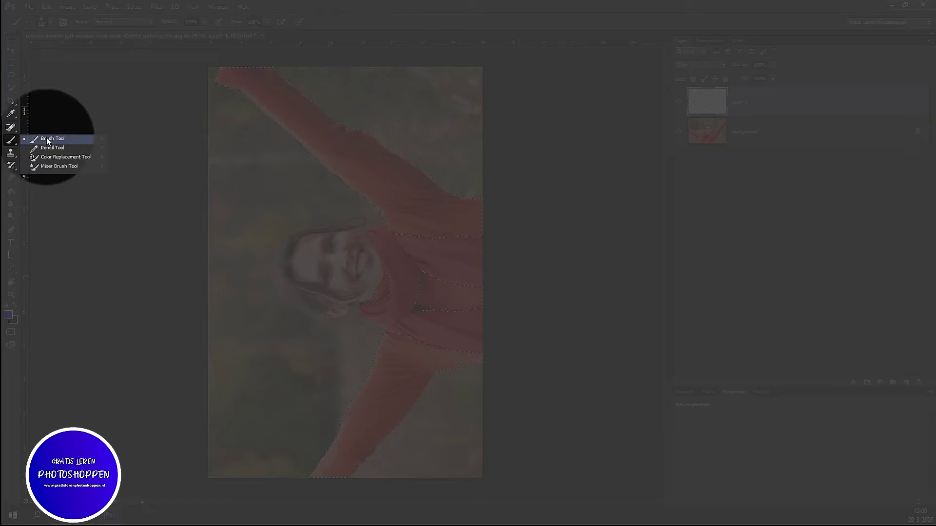
- Brush blue over the raised arm and its leftover reddish spot on Layer 1
left_click(58, 141)
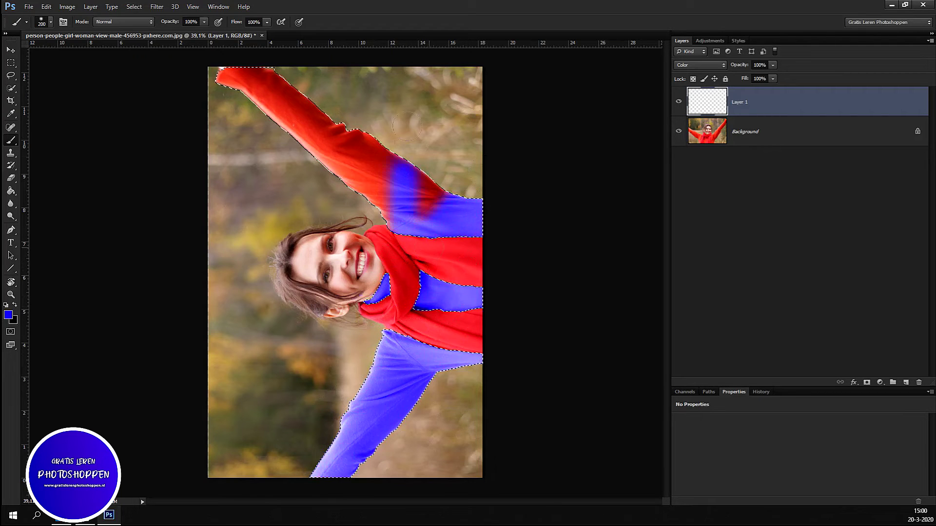
mouse_move(408, 236)
left_mouse_down()
mouse_move(232, 76)
mouse_move(254, 88)
left_mouse_up()
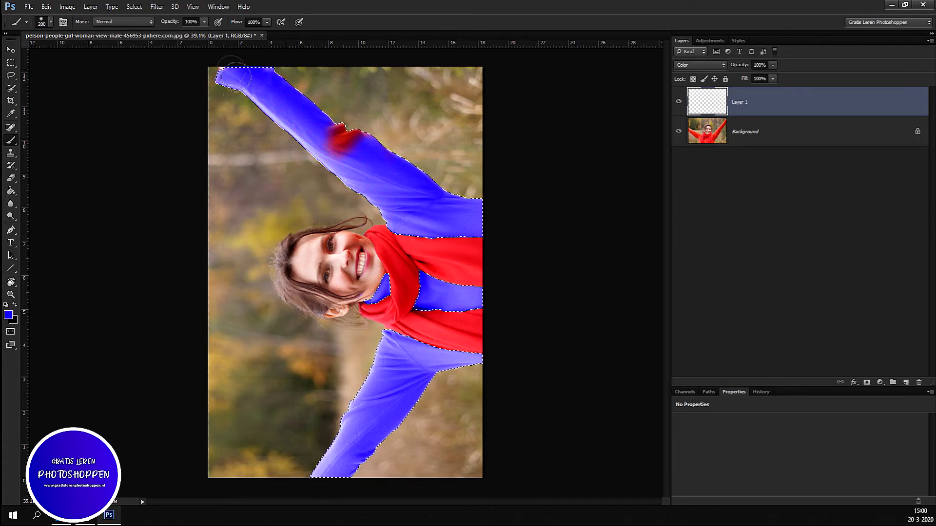
left_click_drag(345, 156, 386, 168)
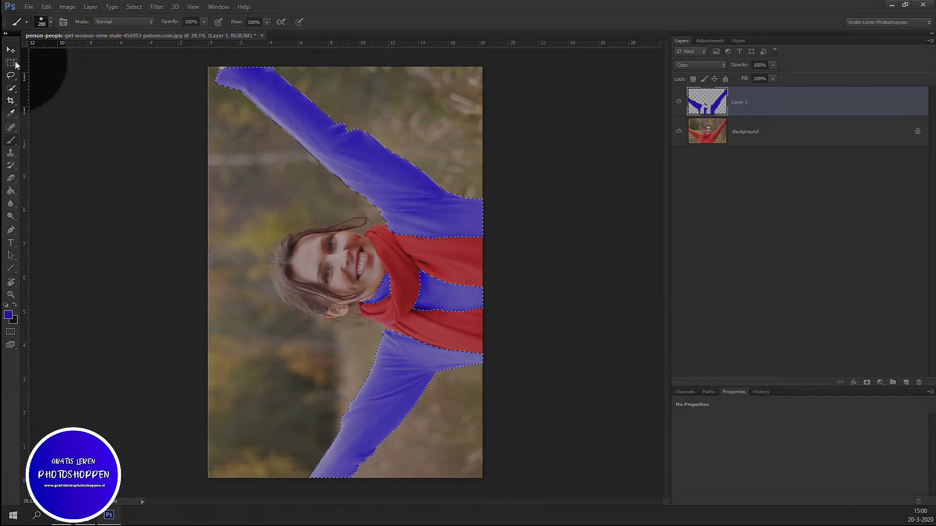
left_click(10, 63)
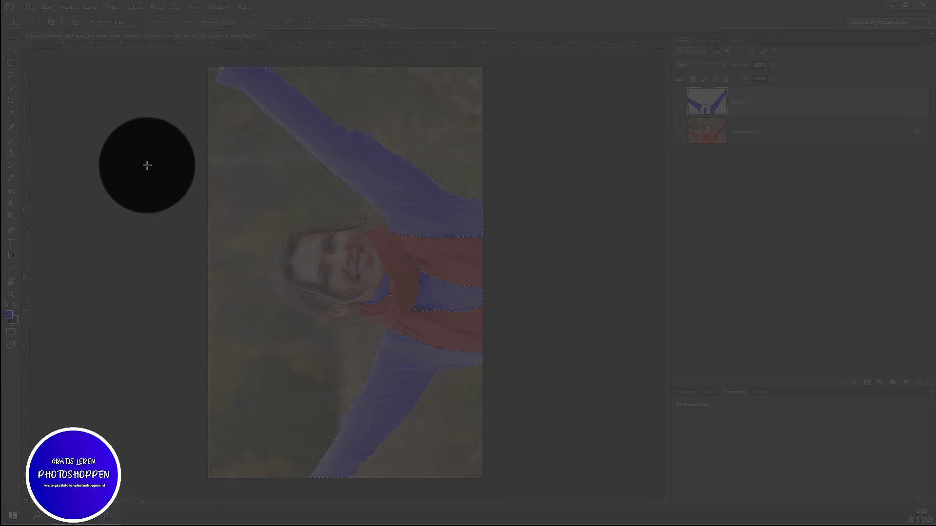
- Deselect the sweater, turn the view upright, and zoom into the raised arm to check edges
left_click(147, 165)
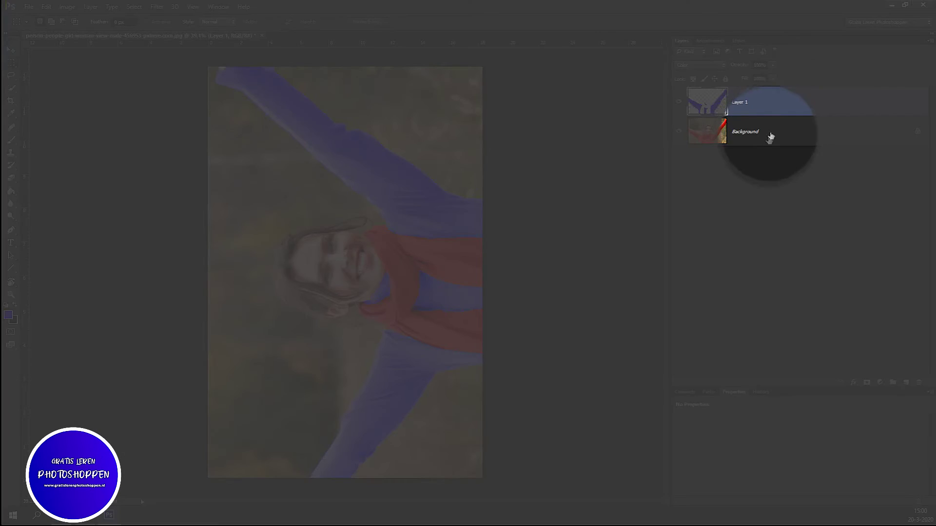
left_click(769, 133)
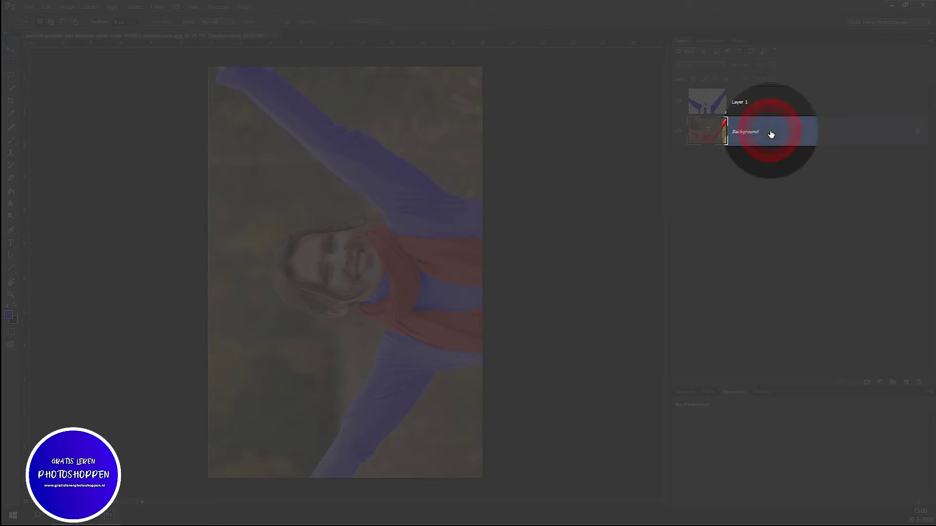
key("r")
left_click_drag(408, 167, 423, 319)
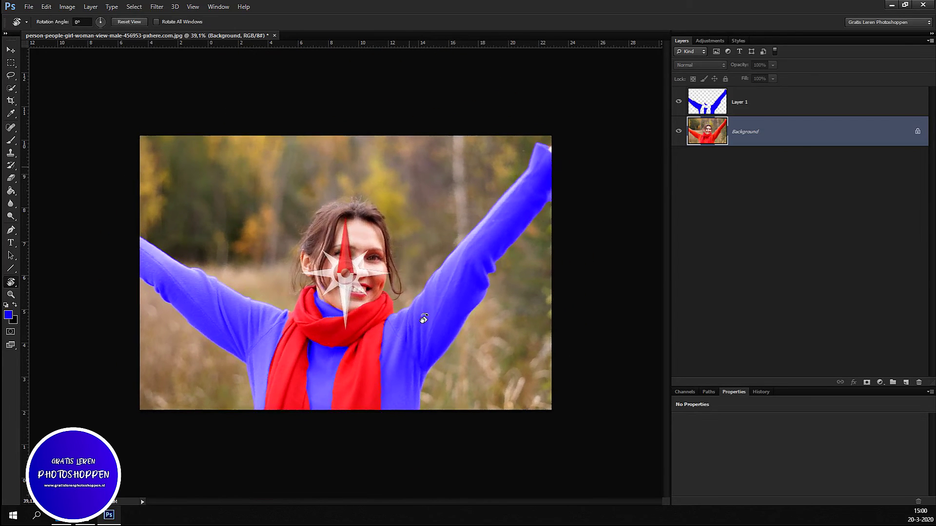
key("m")
left_click_drag(514, 303, 610, 182)
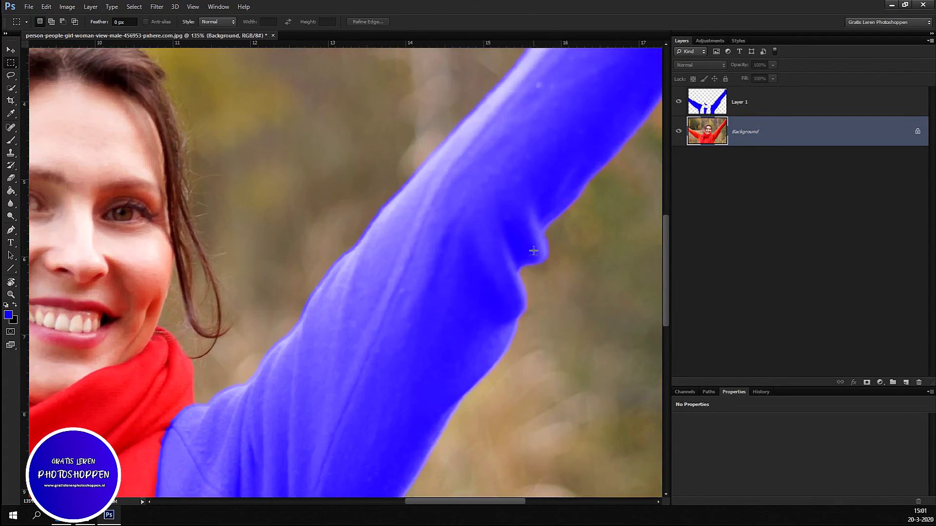
key("ctrl+0")
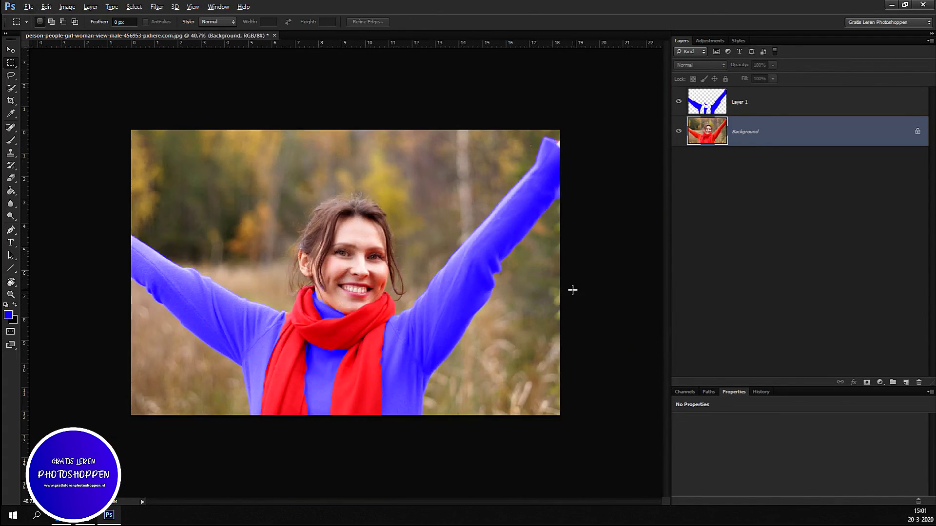
scroll(573, 290, "down", 1)
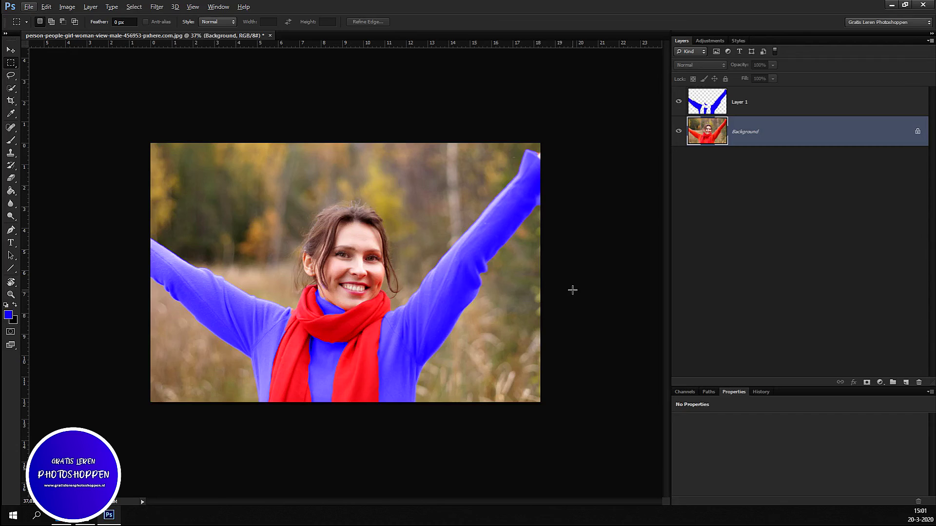